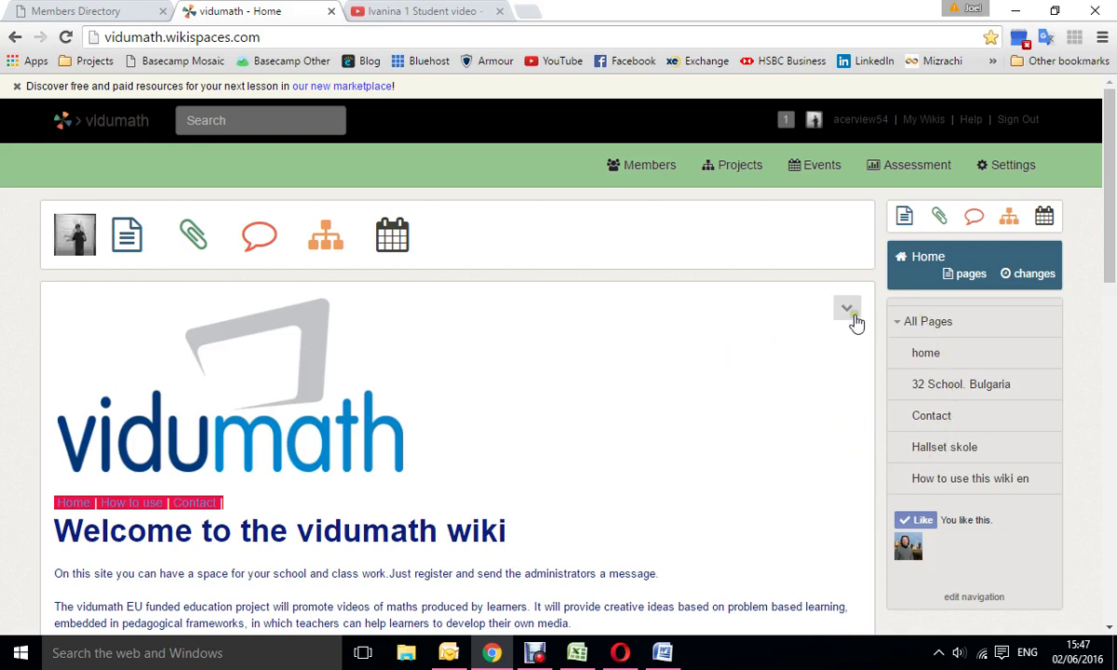
# Open the '32 School. Bulgaria' page from the All Pages sidebar
pyautogui.click(949, 390)
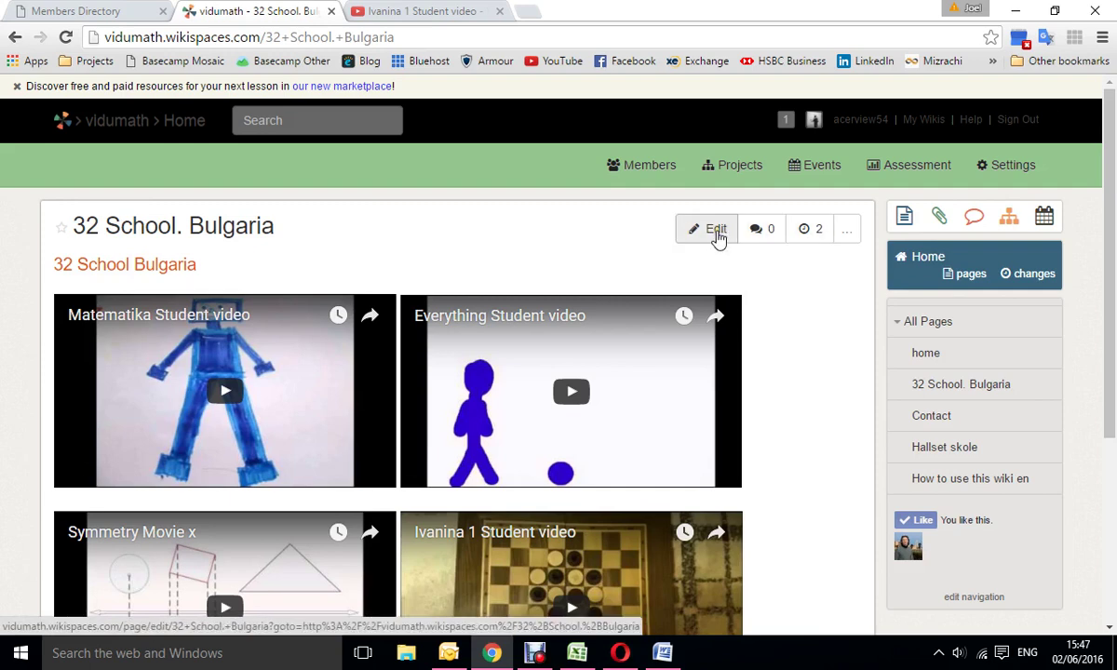
# Edit the page, ignoring the recovered draft, and add a '32 school' line below the title
pyautogui.click(718, 236)
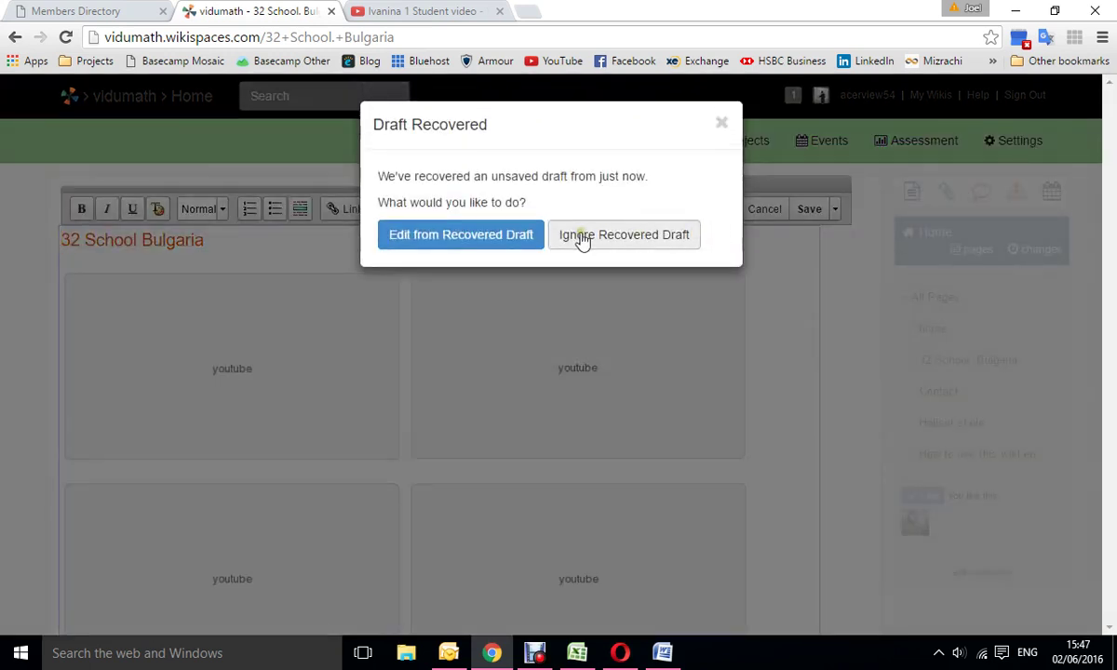
pyautogui.click(510, 237)
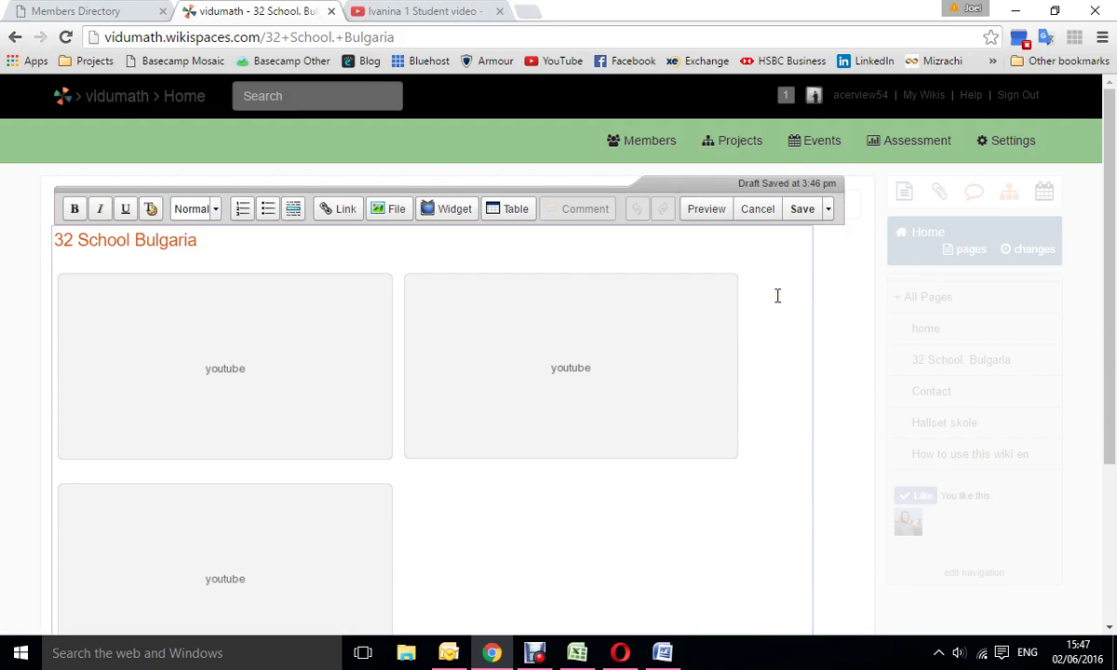
pyautogui.click(277, 246)
pyautogui.press('Return')
pyautogui.press('Return')
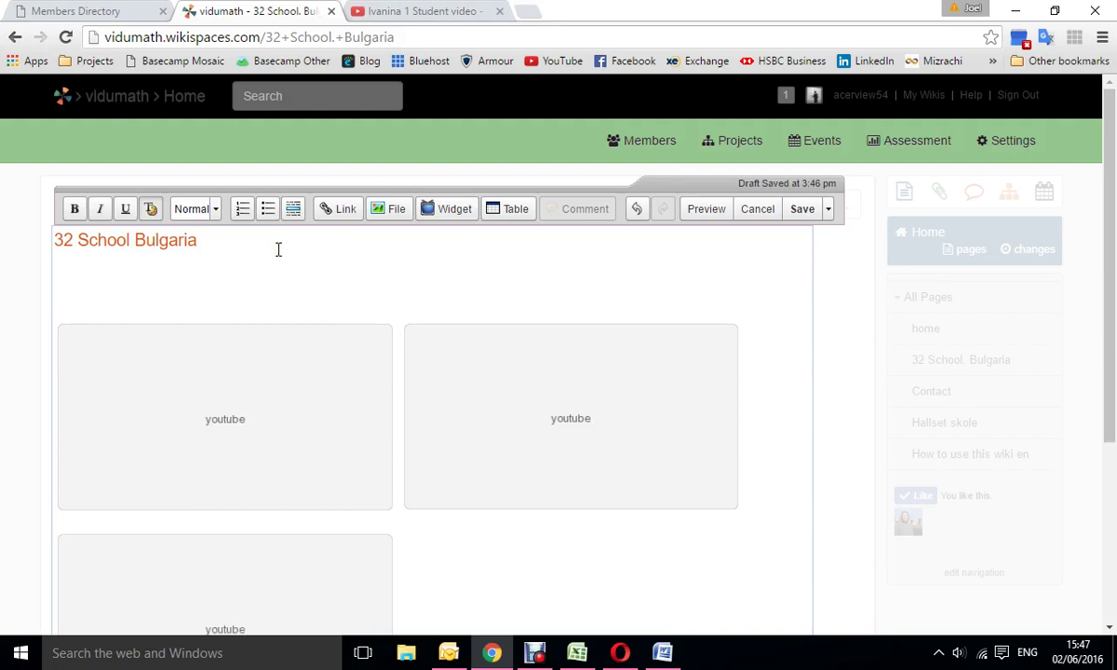
pyautogui.write('32 school')
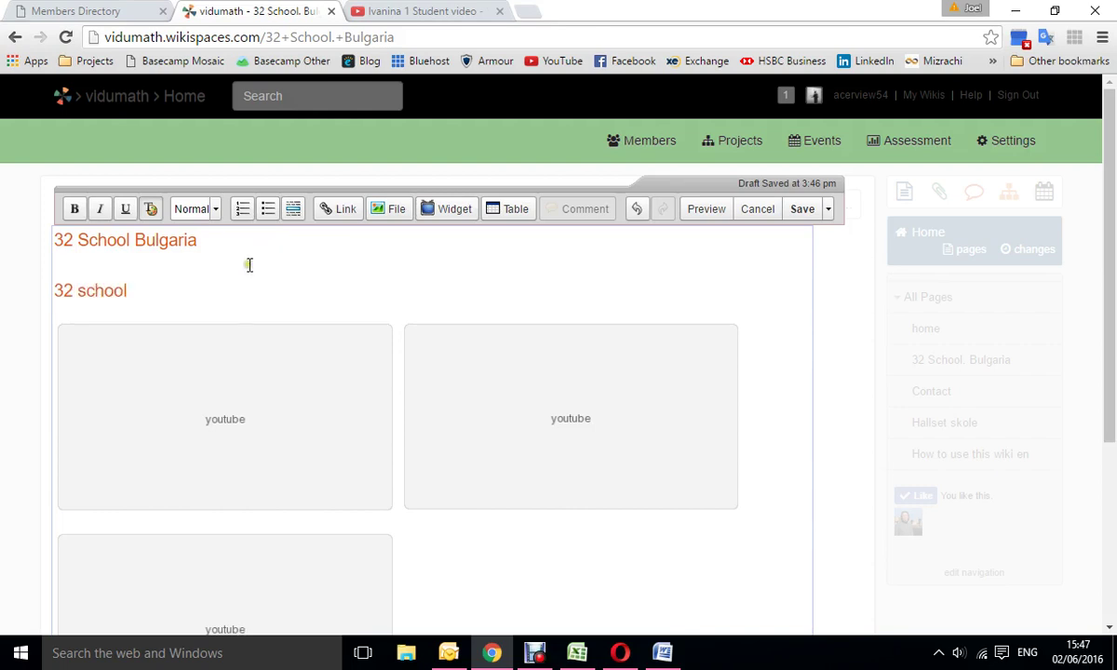
# Make the '32 school' line orange using Color and Style
pyautogui.moveTo(131, 290); pyautogui.dragTo(60, 284)
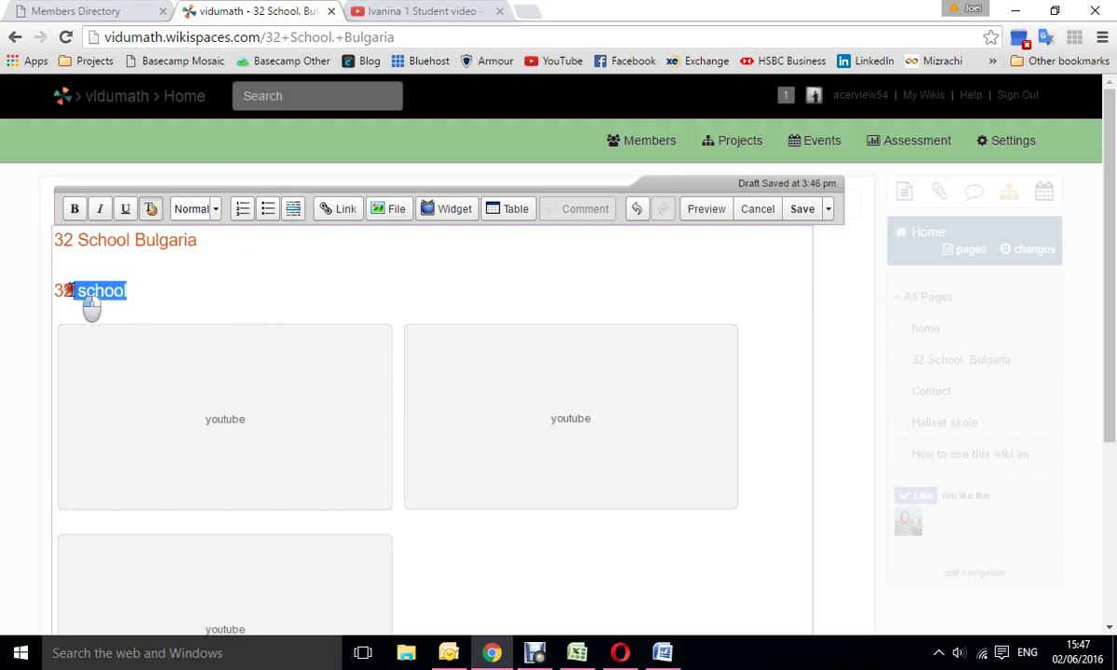
pyautogui.click(150, 210)
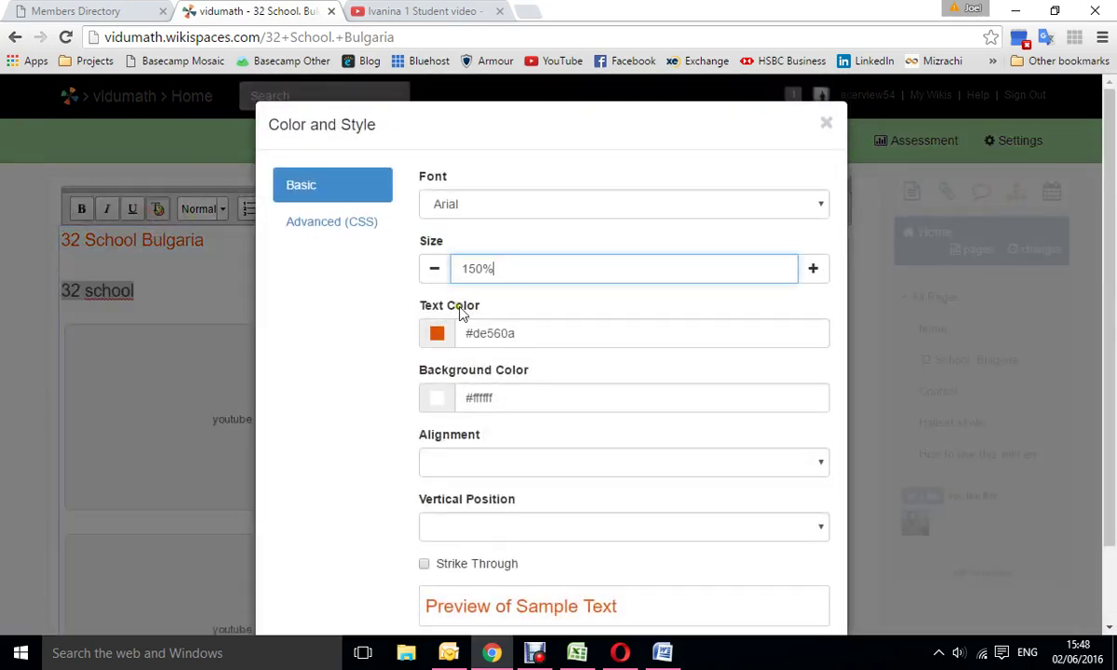
pyautogui.click(437, 335)
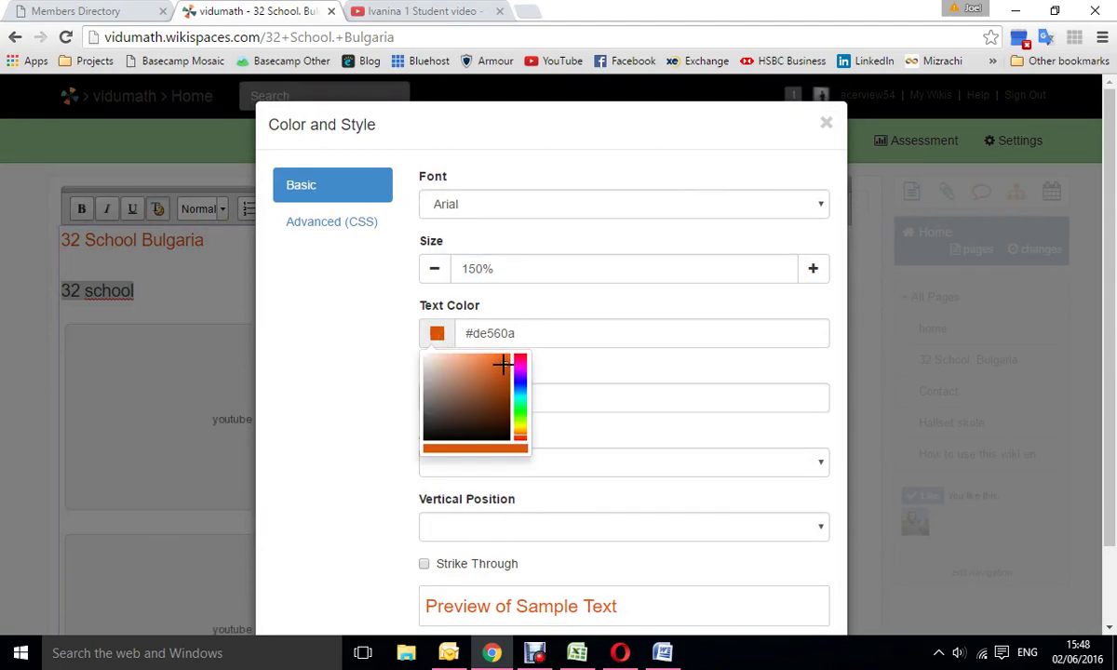
pyautogui.click(826, 123)
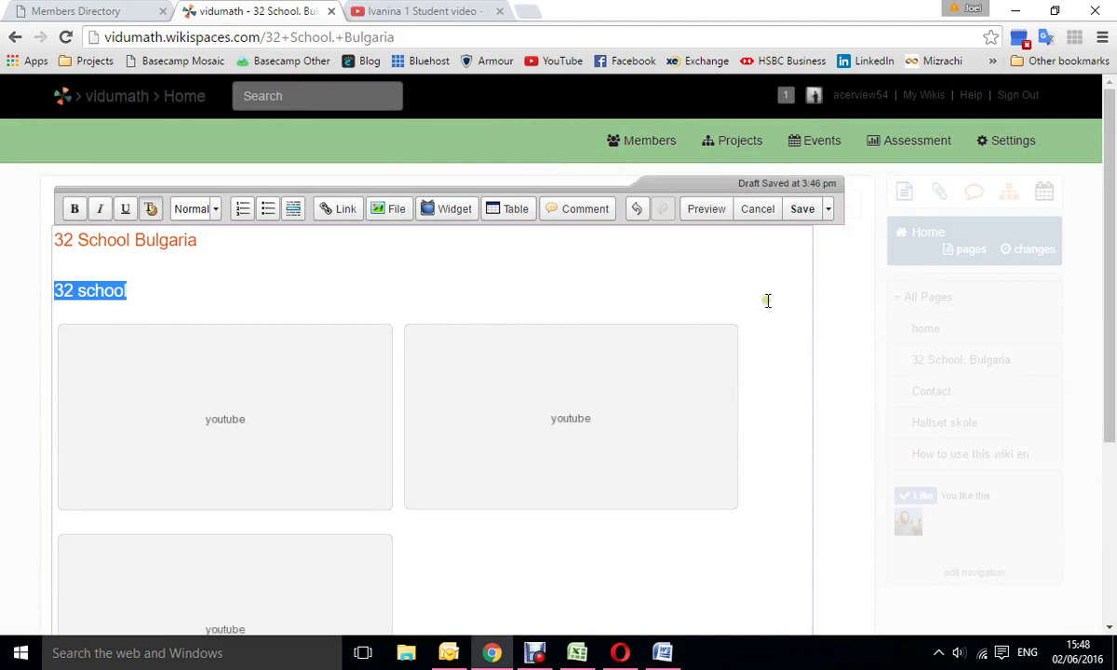
# Add a YouTube video widget beside the third video, then bring up the Ivanina 1 Student video
pyautogui.scroll(-3, 765, 307)
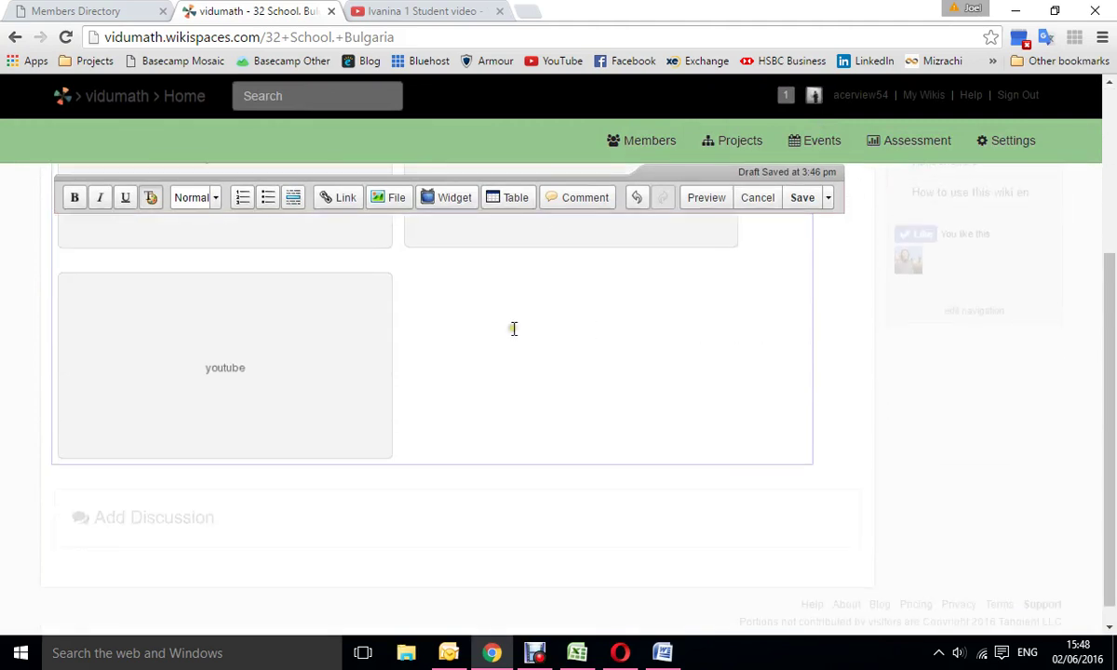
pyautogui.click(430, 296)
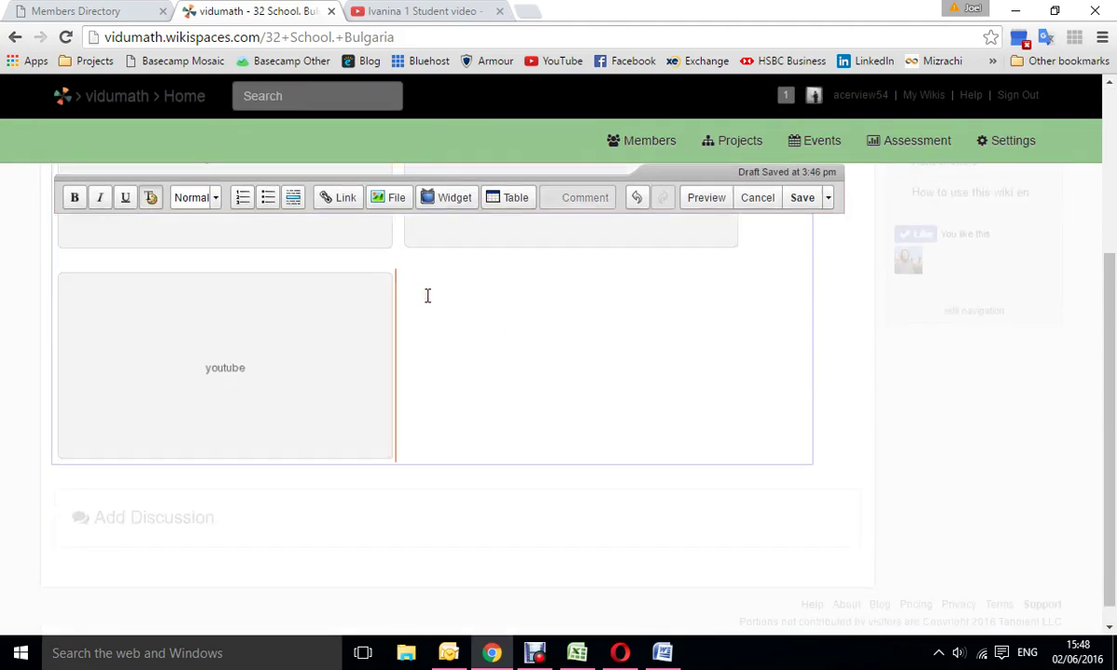
pyautogui.scroll(1, 445, 294)
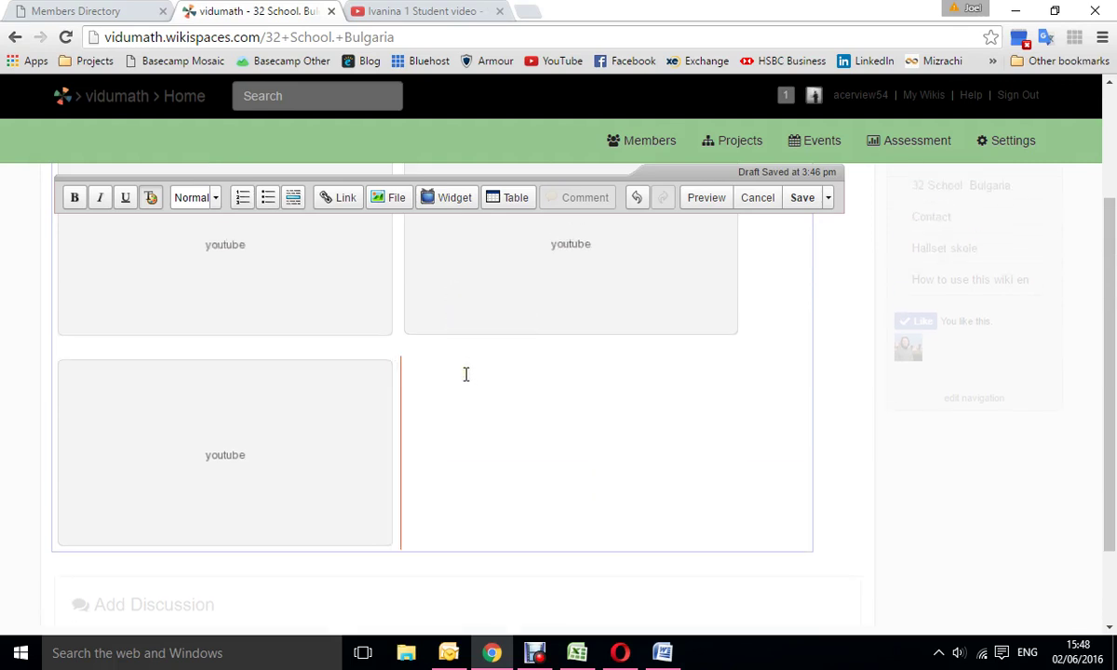
pyautogui.click(447, 203)
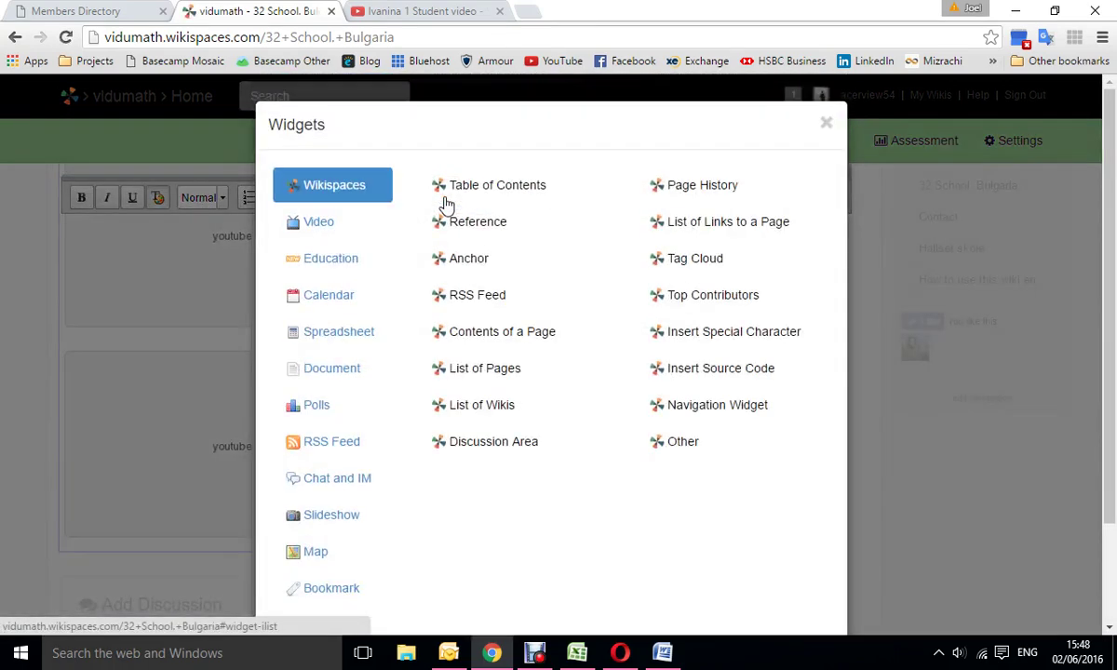
pyautogui.click(310, 228)
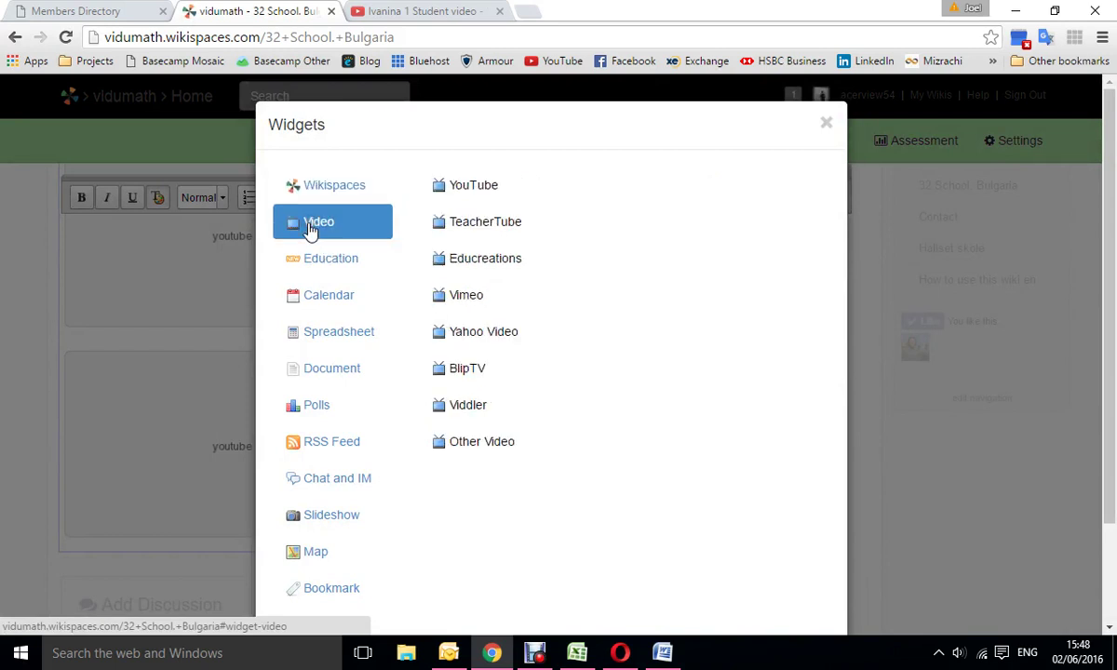
pyautogui.click(484, 189)
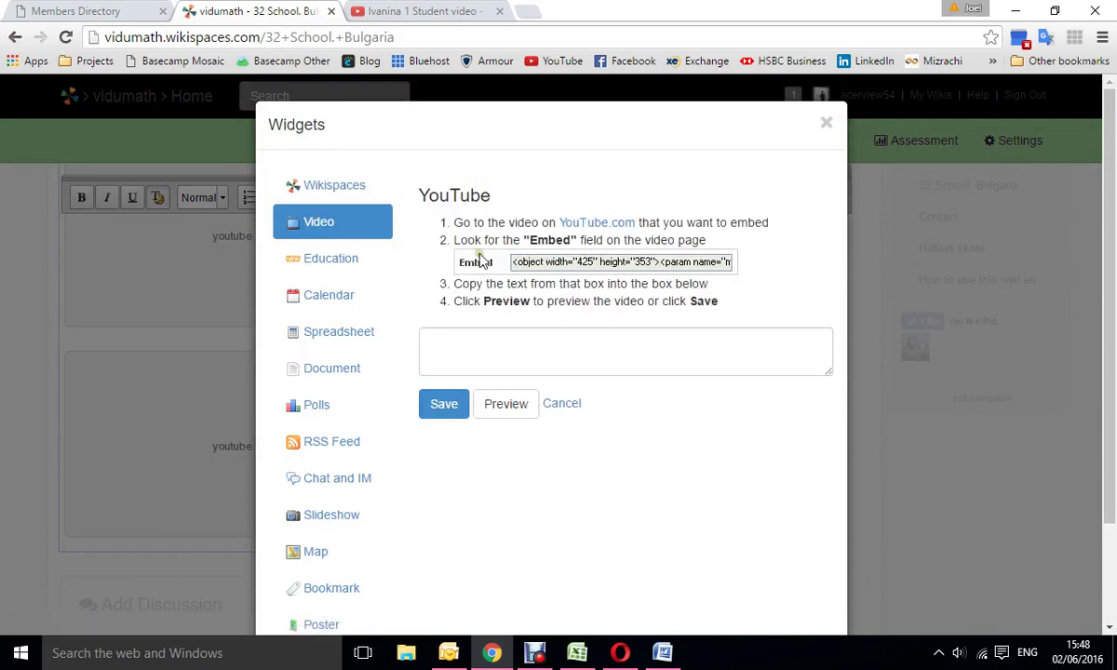
pyautogui.click(443, 357)
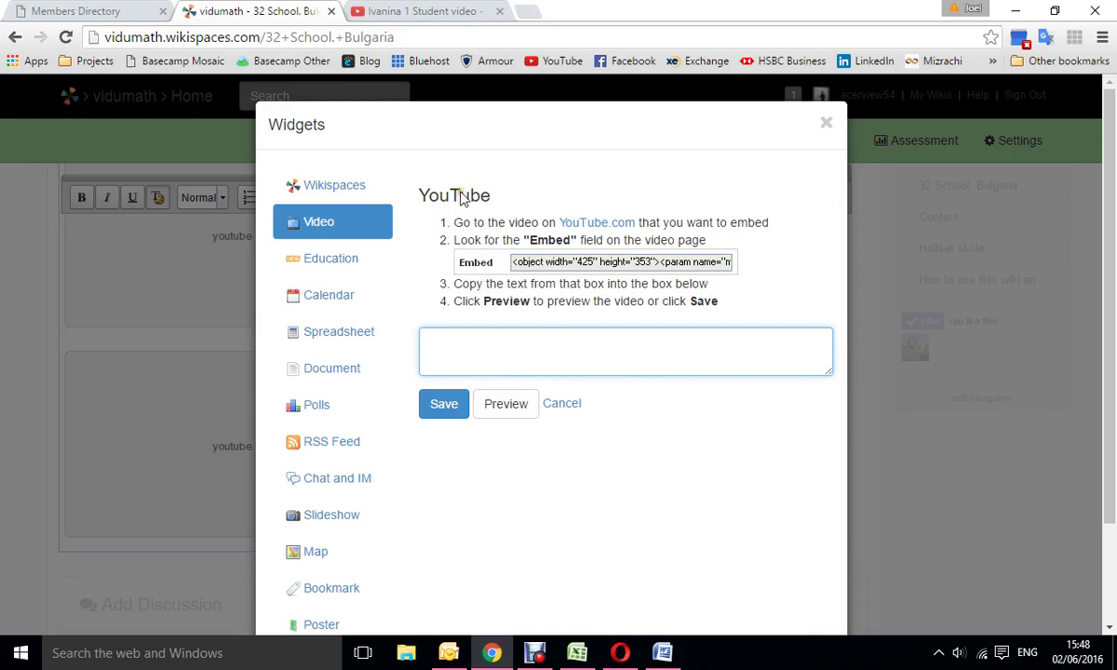
pyautogui.click(406, 18)
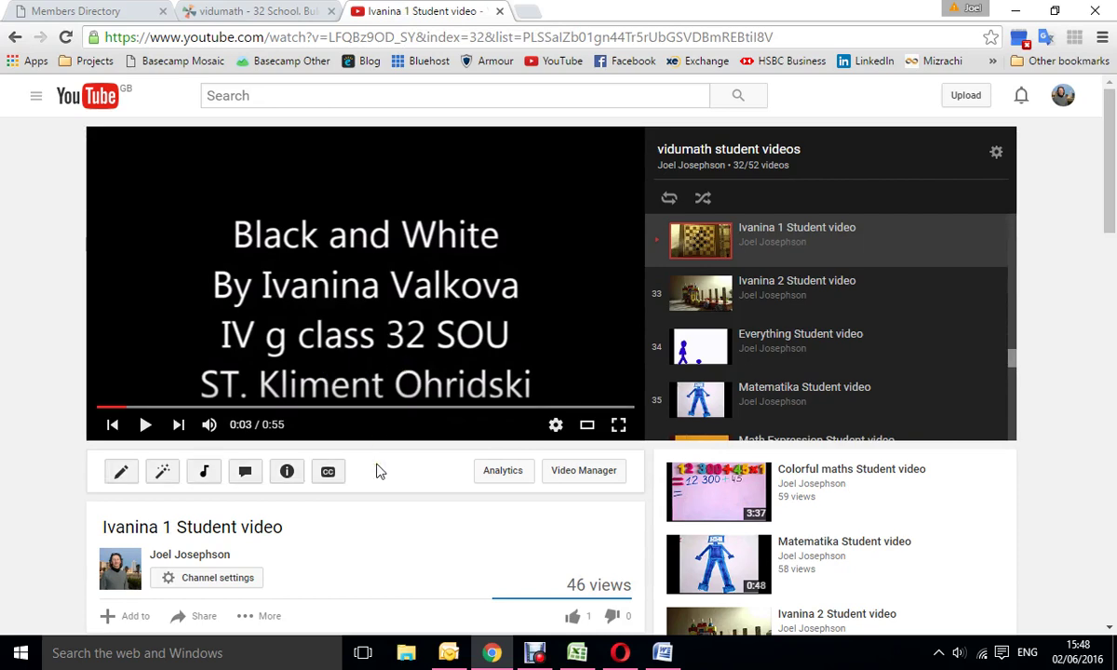
# Copy the Ivanina 1 Student video's iframe embed code from YouTube's Share > Embed panel
pyautogui.scroll(-1, 377, 470)
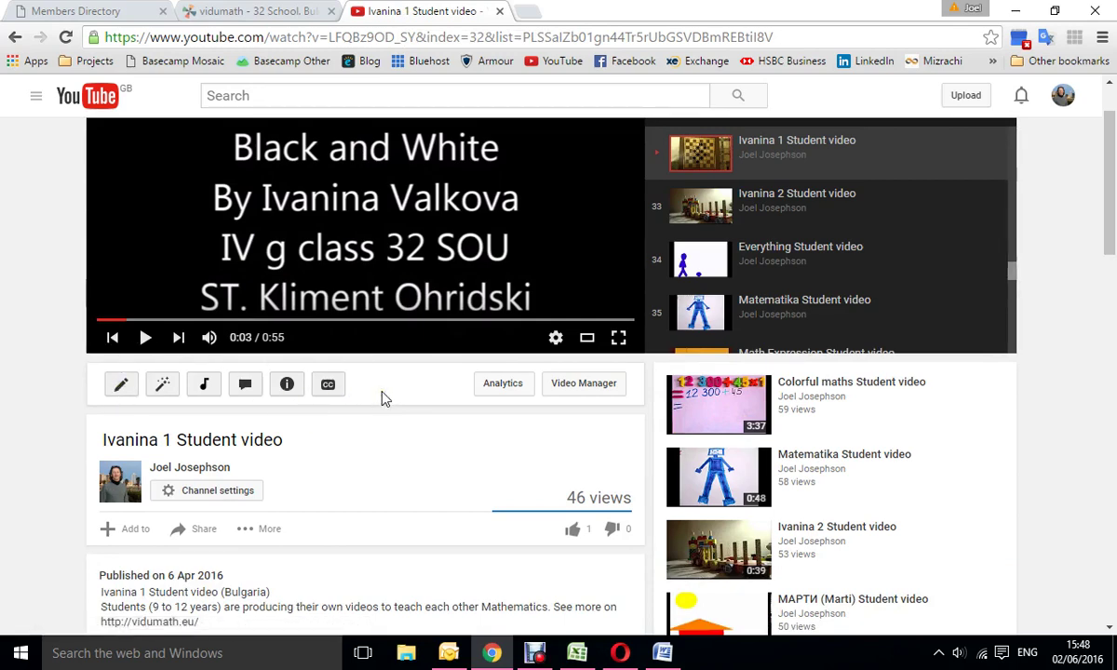
pyautogui.scroll(-1, 382, 397)
pyautogui.scroll(-1, 382, 396)
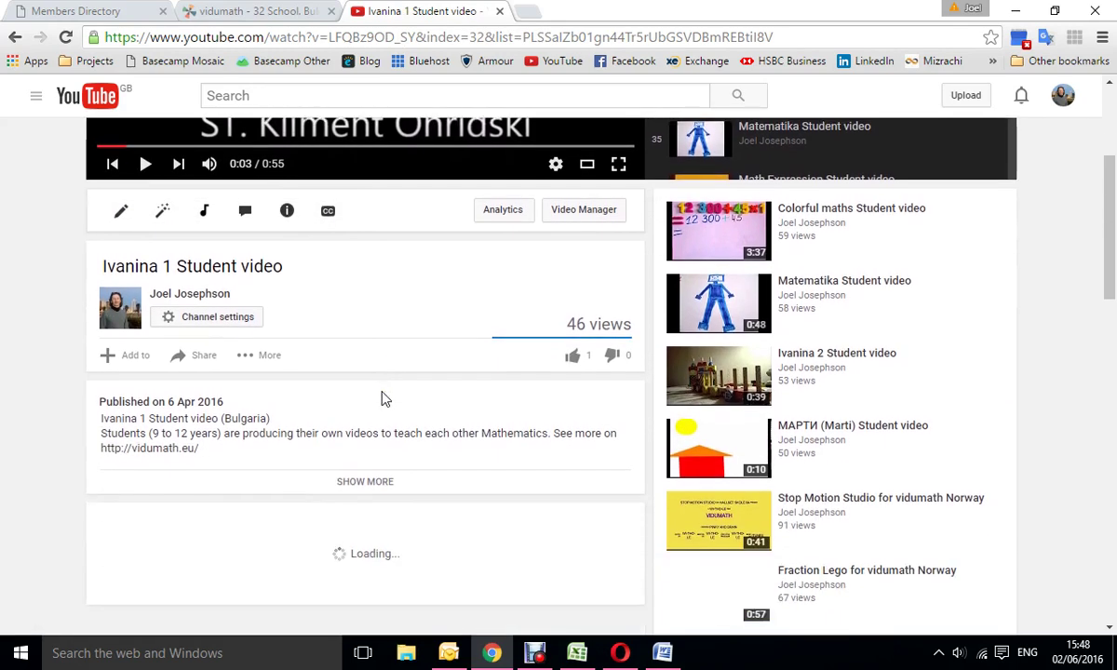
pyautogui.click(205, 359)
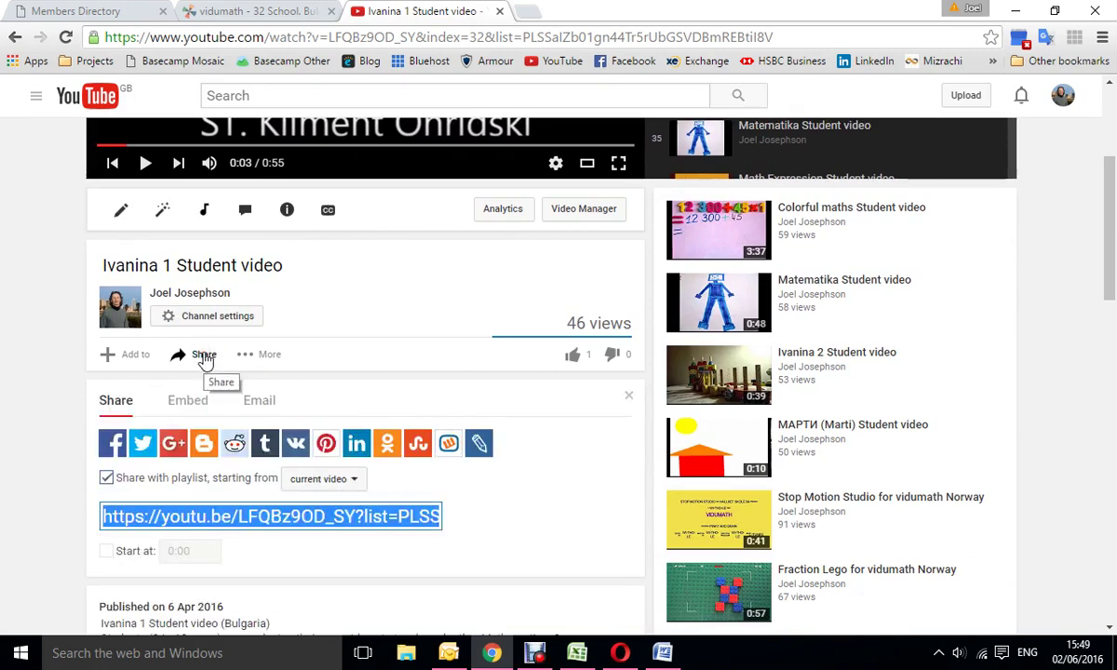
pyautogui.click(191, 406)
pyautogui.scroll(-2, 381, 385)
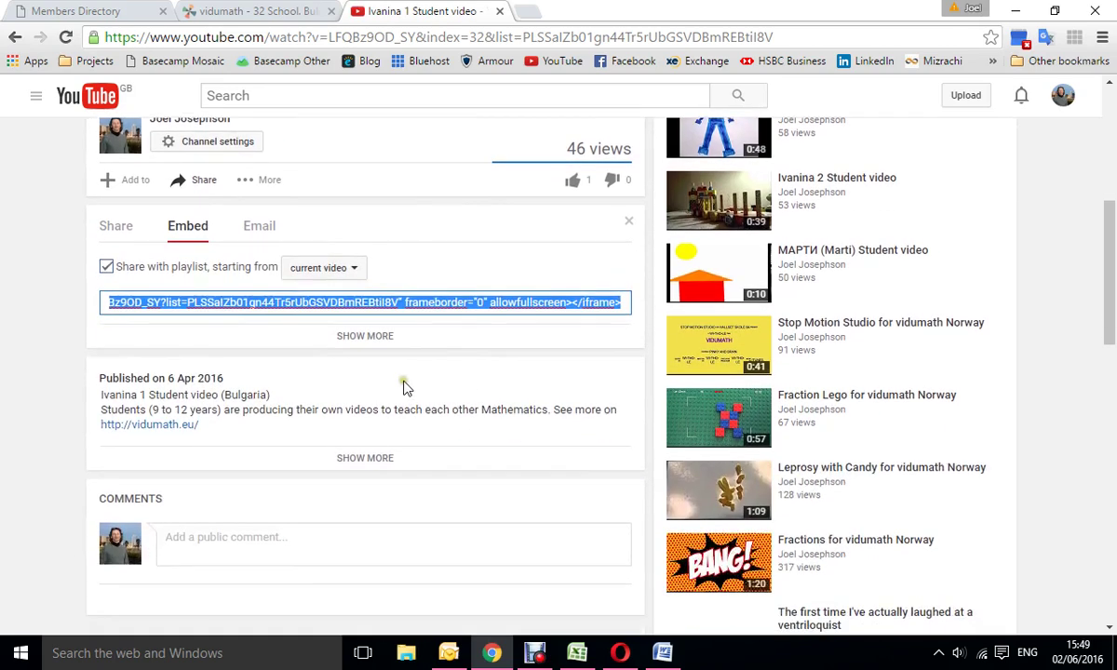
pyautogui.rightClick(240, 301)
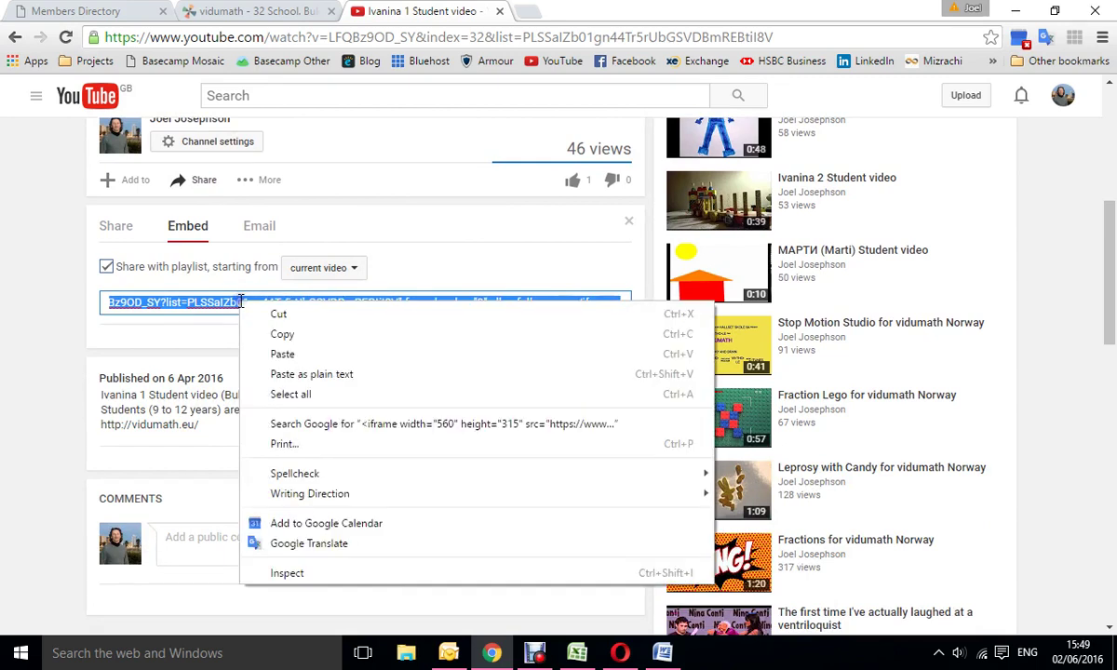
pyautogui.click(304, 335)
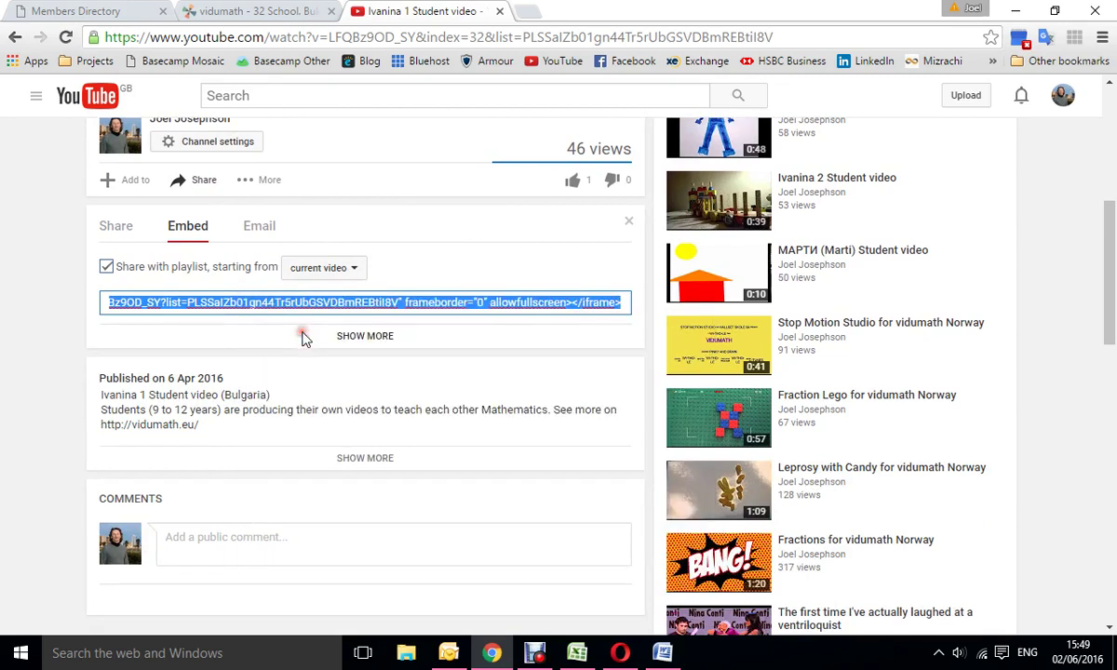
# Paste the Ivanina 1 embed code into the YouTube widget and insert the video block
pyautogui.click(256, 11)
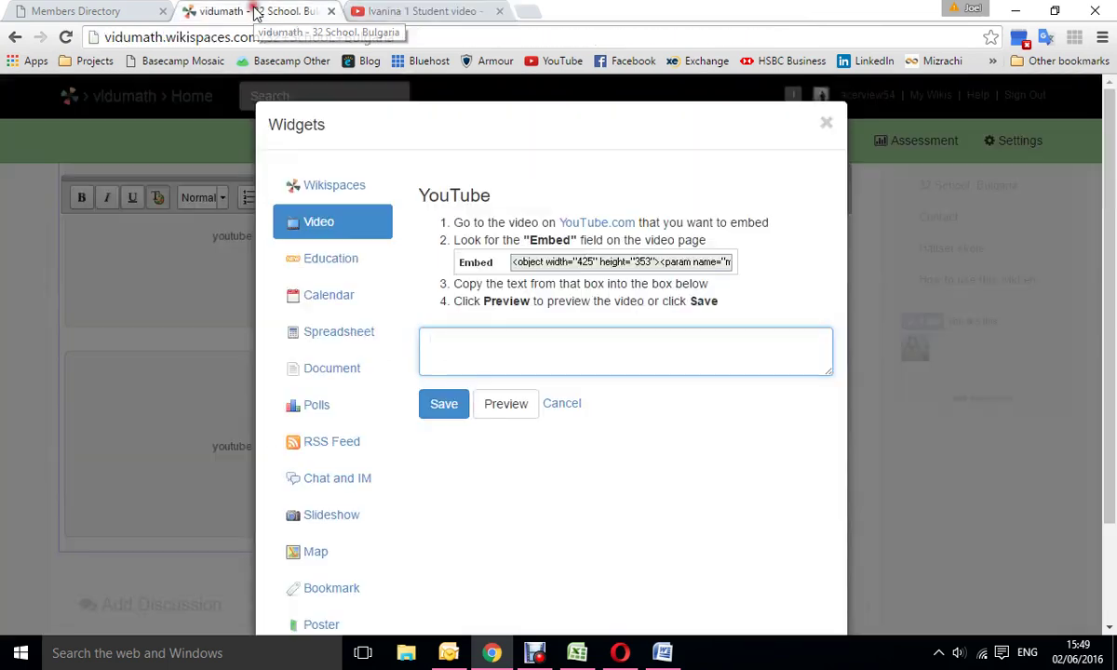
pyautogui.rightClick(444, 345)
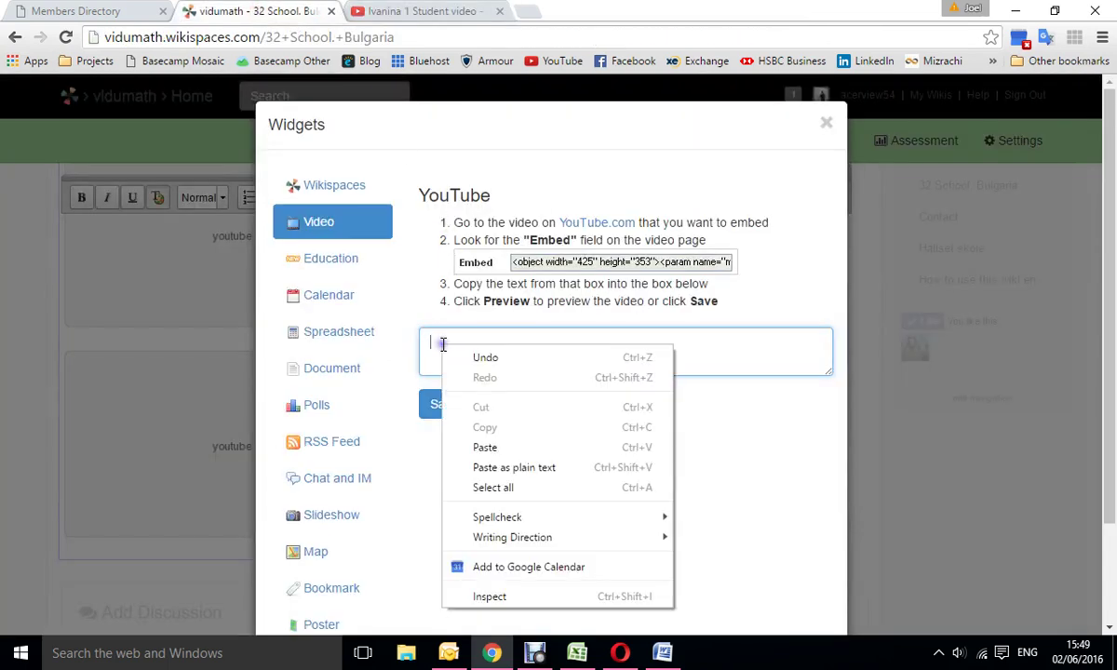
pyautogui.click(485, 447)
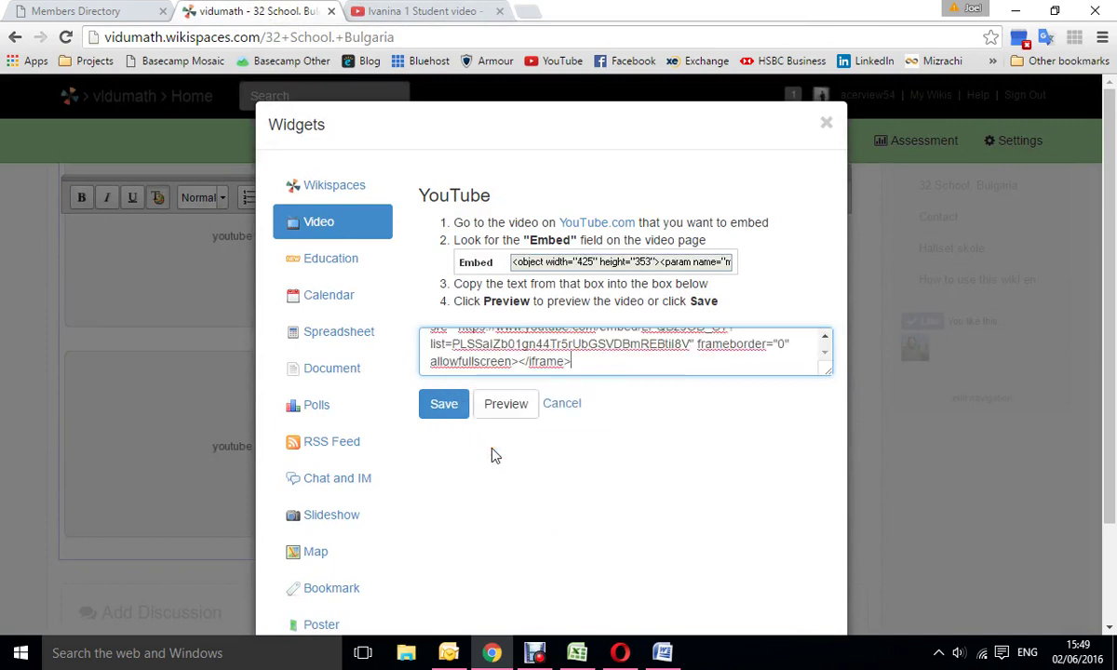
pyautogui.click(446, 410)
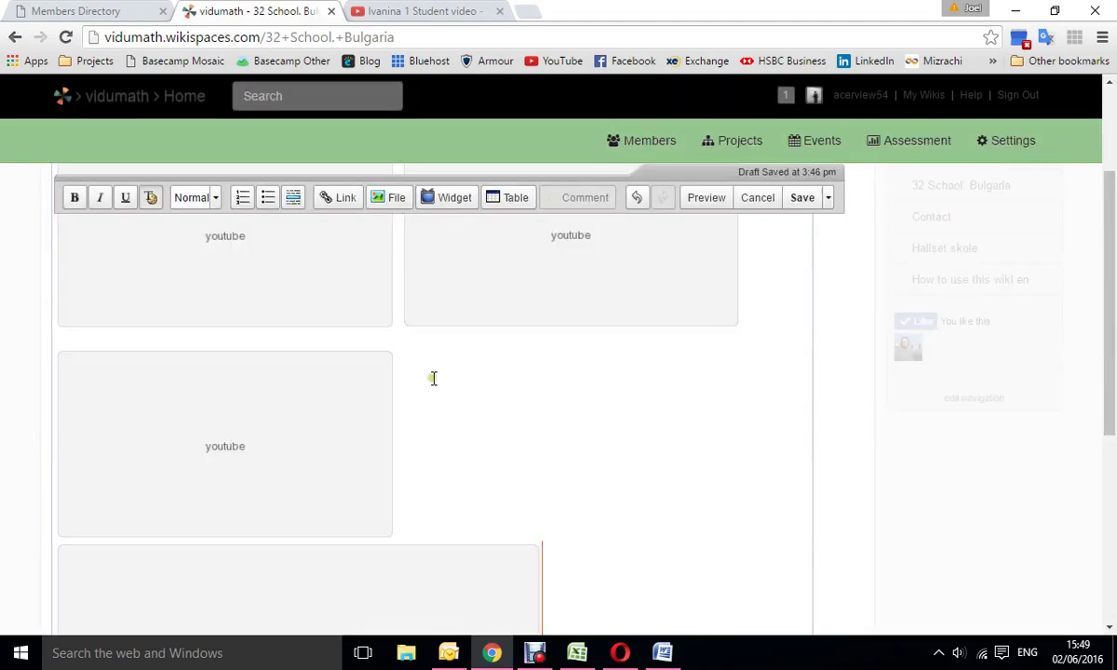
pyautogui.click(431, 375)
pyautogui.scroll(-3, 707, 428)
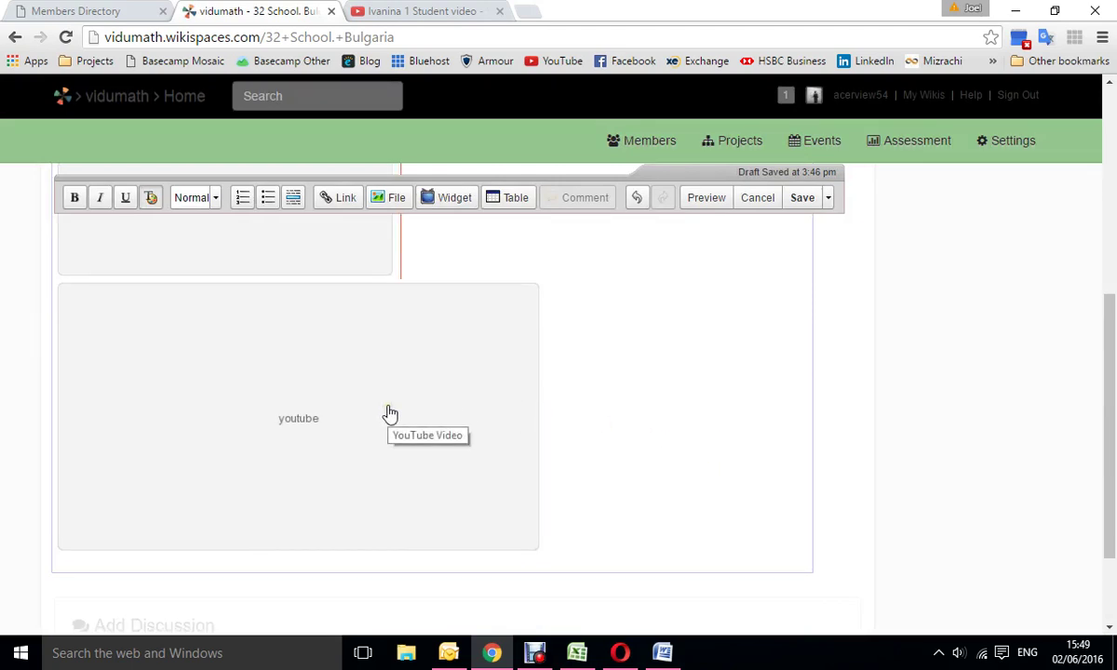
# Reduce the Ivanina 1 video block three sizes so it sits beside the third video
pyautogui.click(390, 413)
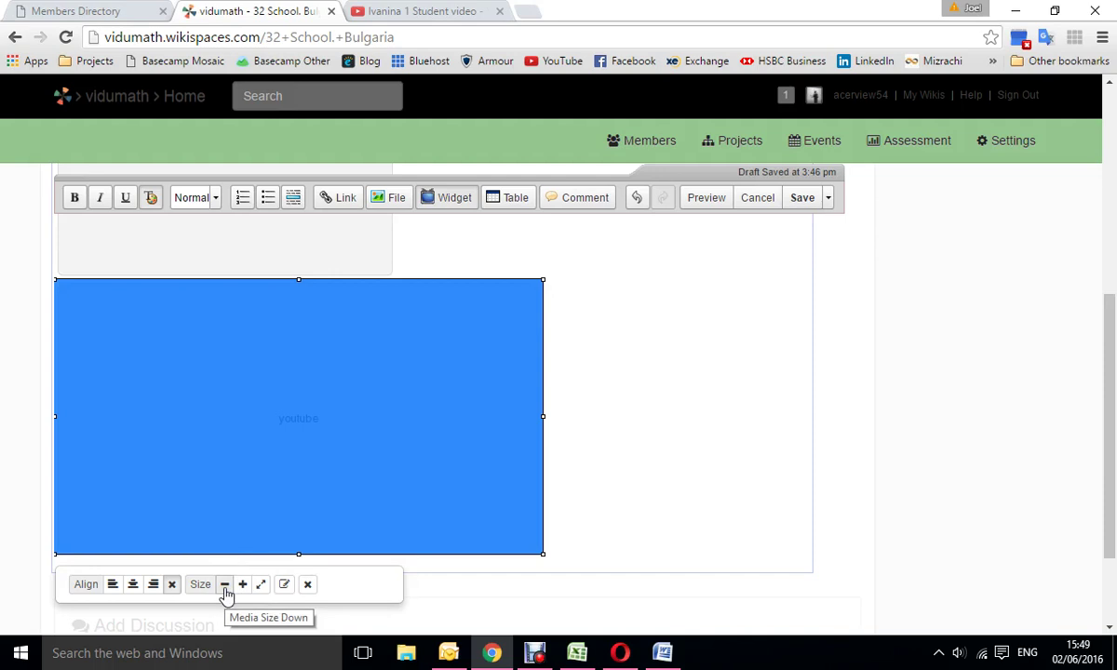
pyautogui.click(224, 584)
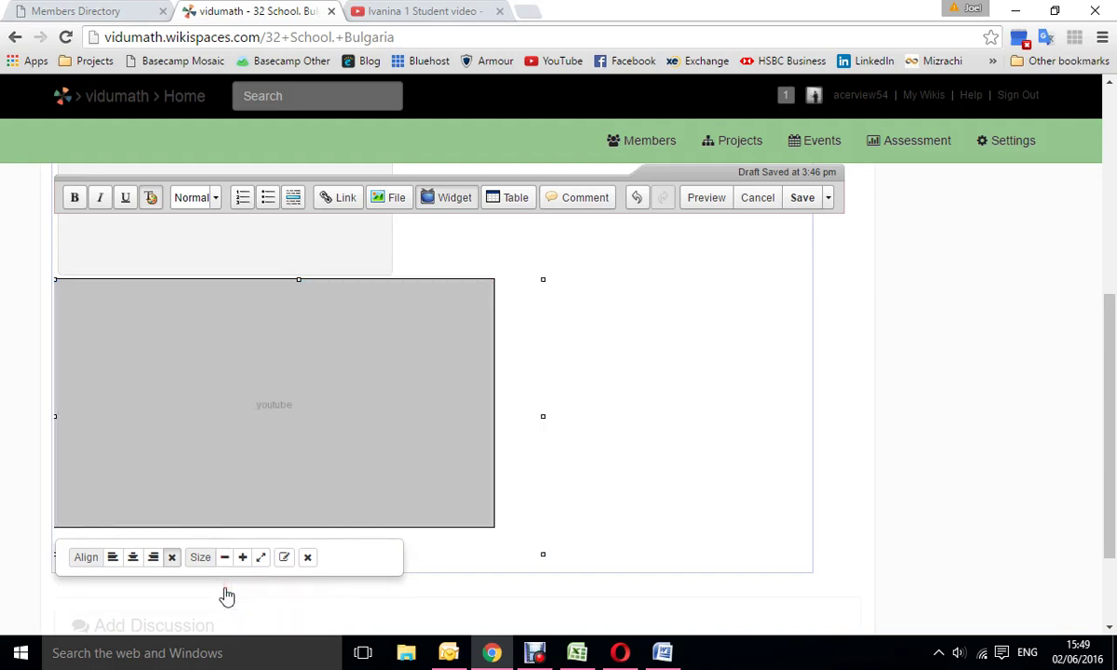
pyautogui.click(224, 556)
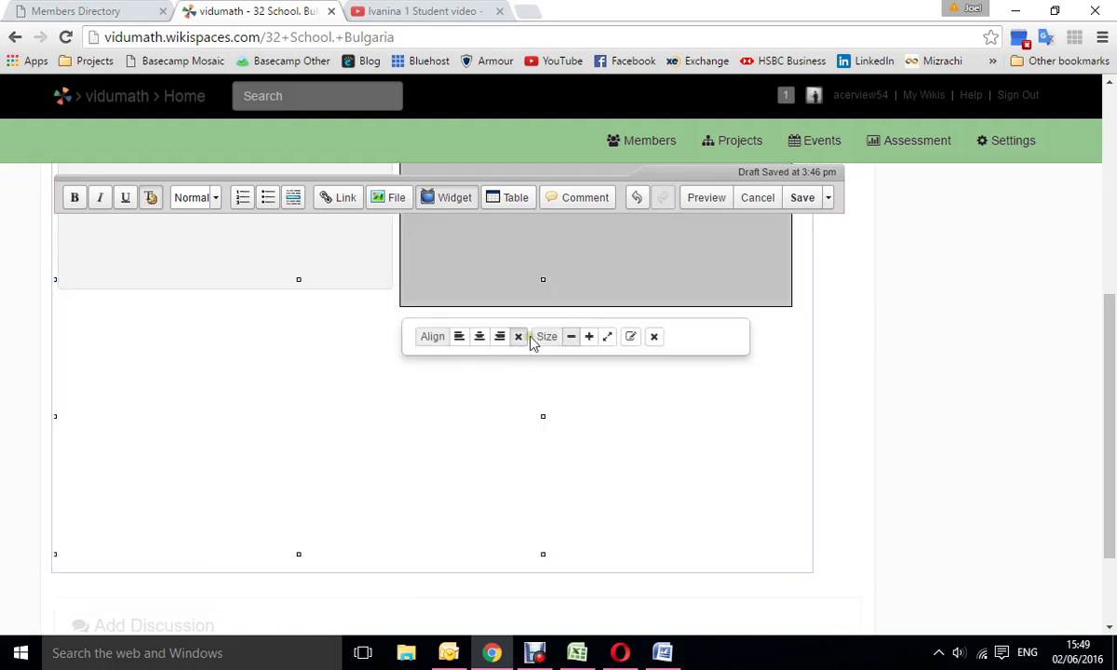
pyautogui.click(571, 336)
pyautogui.scroll(2, 406, 412)
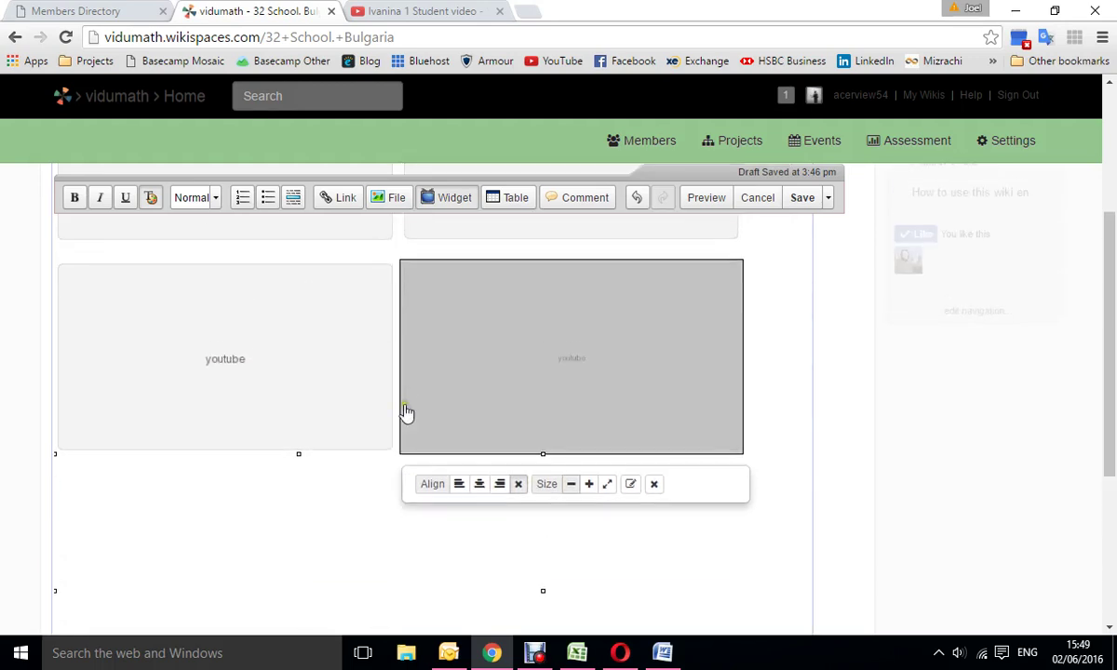
pyautogui.doubleClick(780, 399)
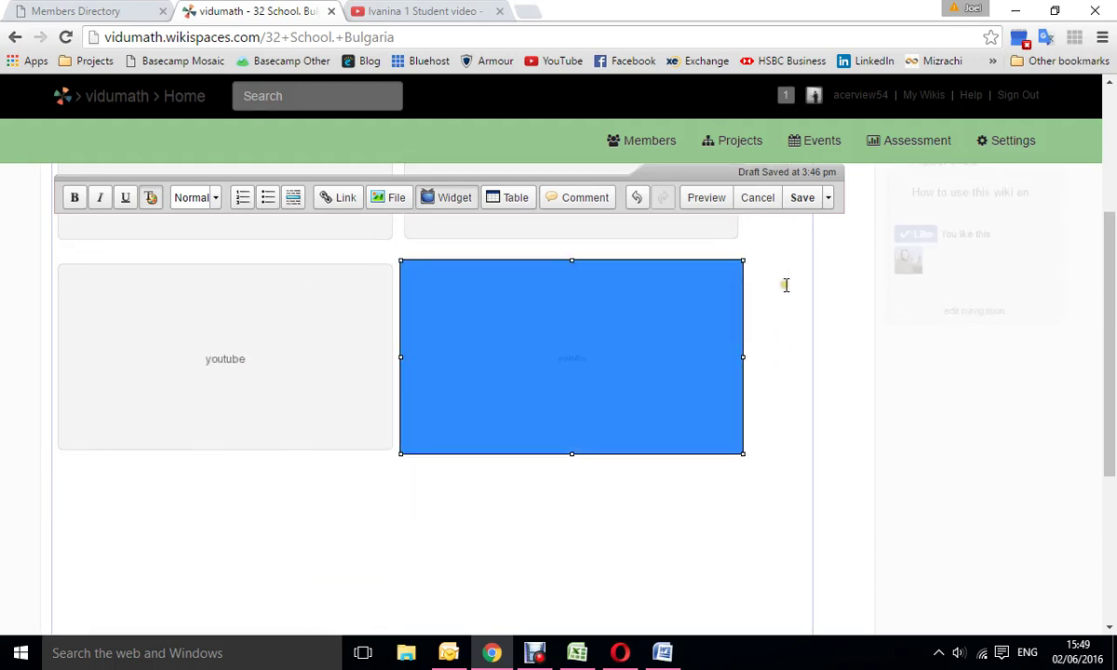
pyautogui.click(189, 460)
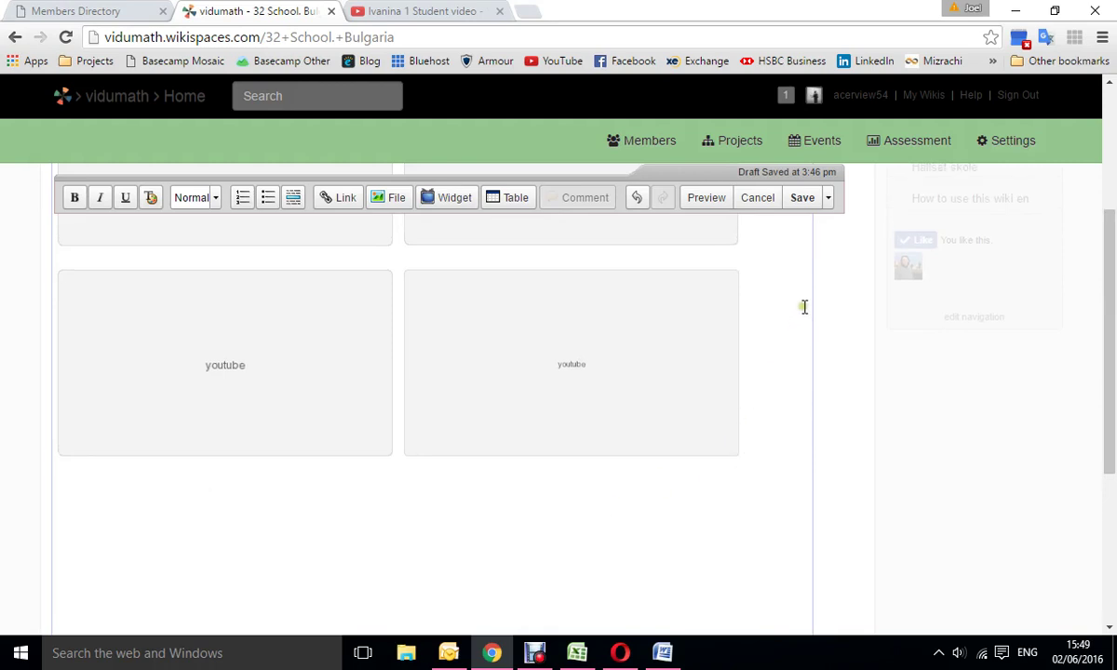
# Save the page and check that Ivanina 1 Student video appears beside Symmetry Movie x
pyautogui.click(804, 203)
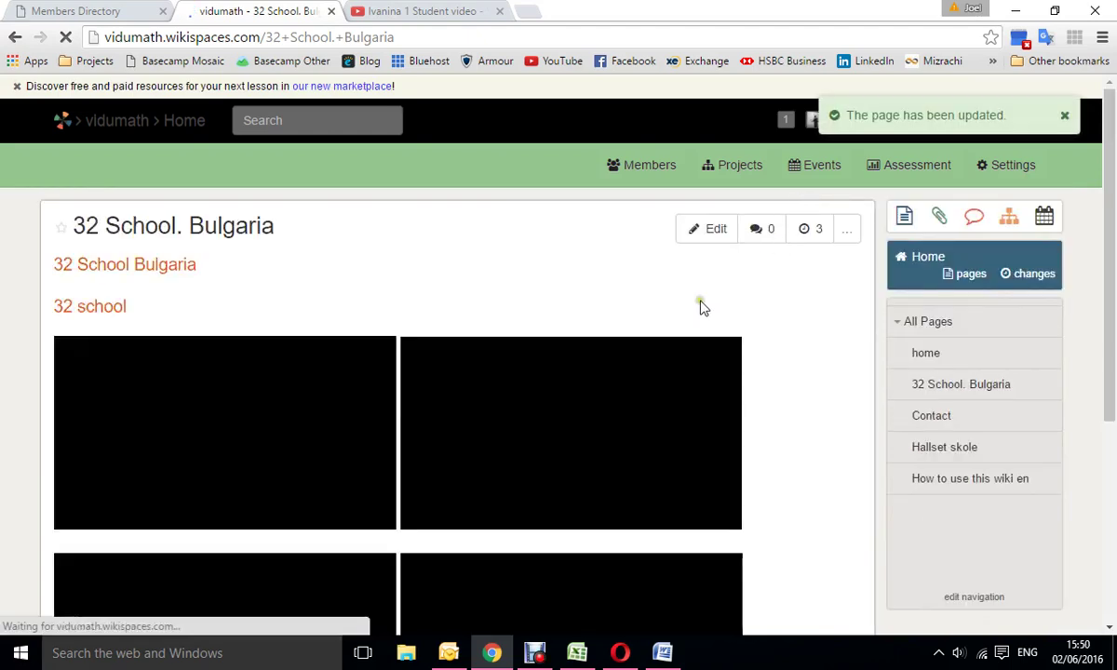
pyautogui.scroll(-2, 798, 361)
pyautogui.scroll(-2, 797, 361)
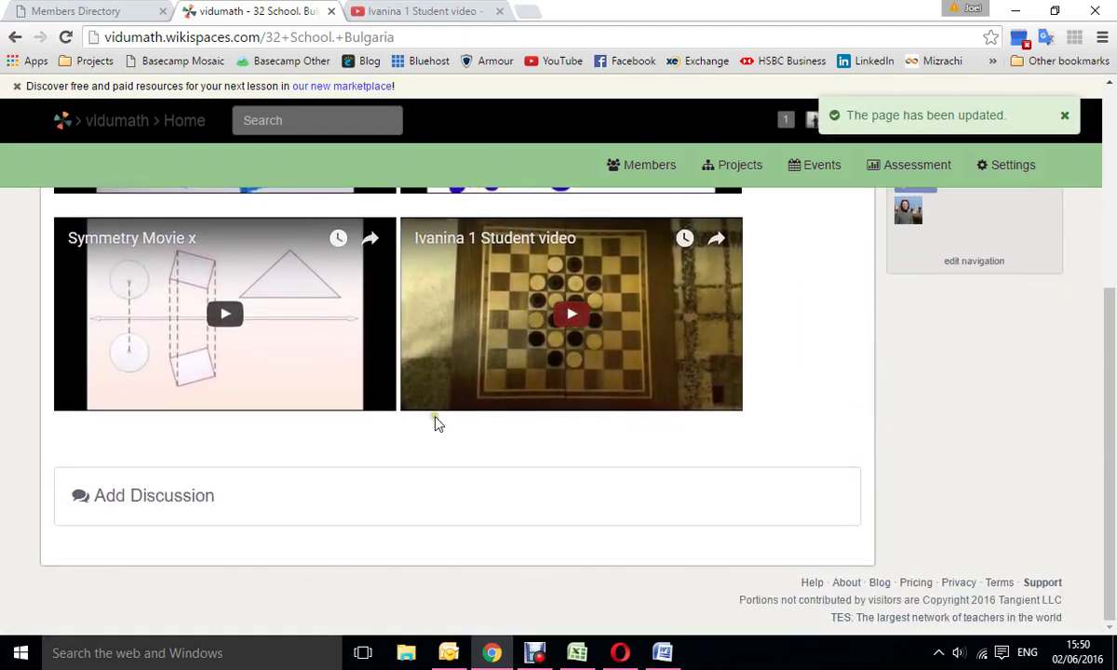